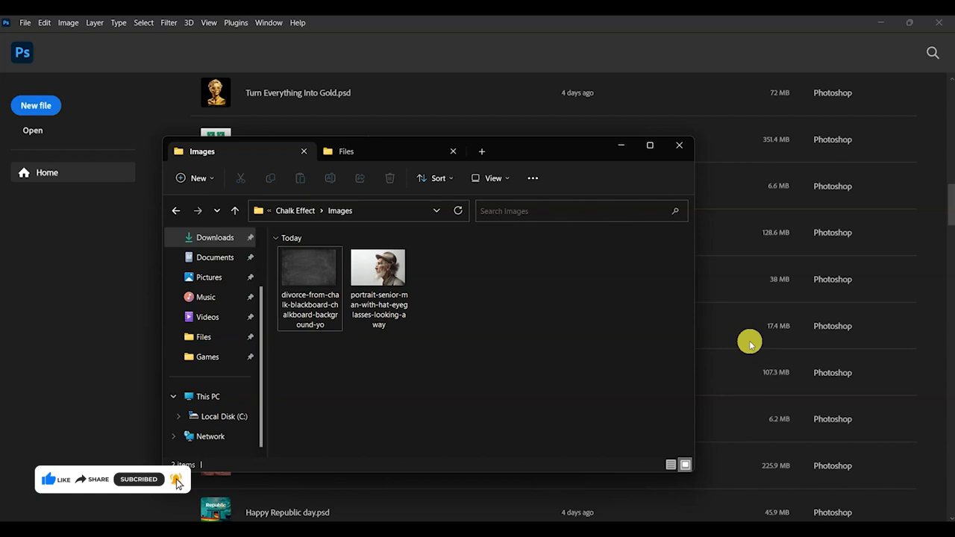
Preview the chalkboard background and the old-man portrait pictures in the image viewer
double_click(308, 281)
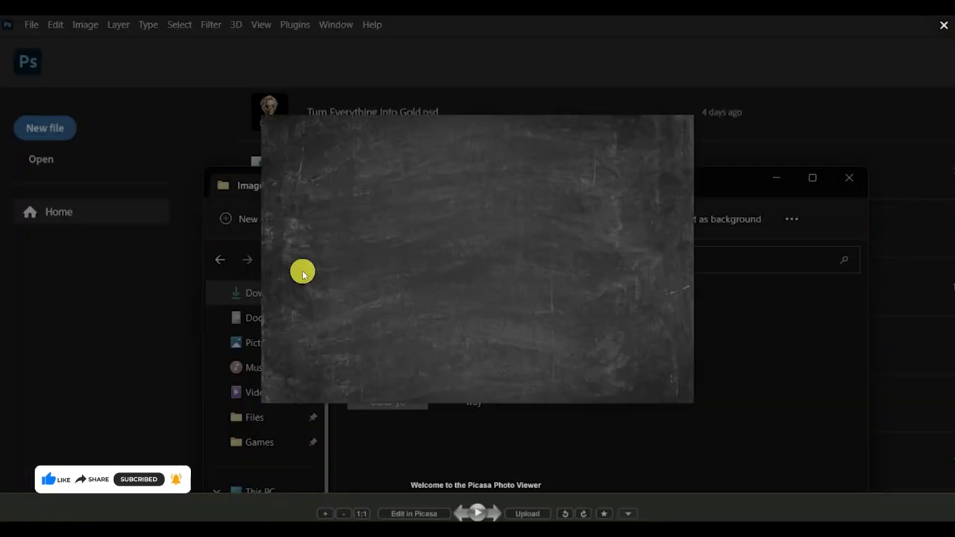
key("Right")
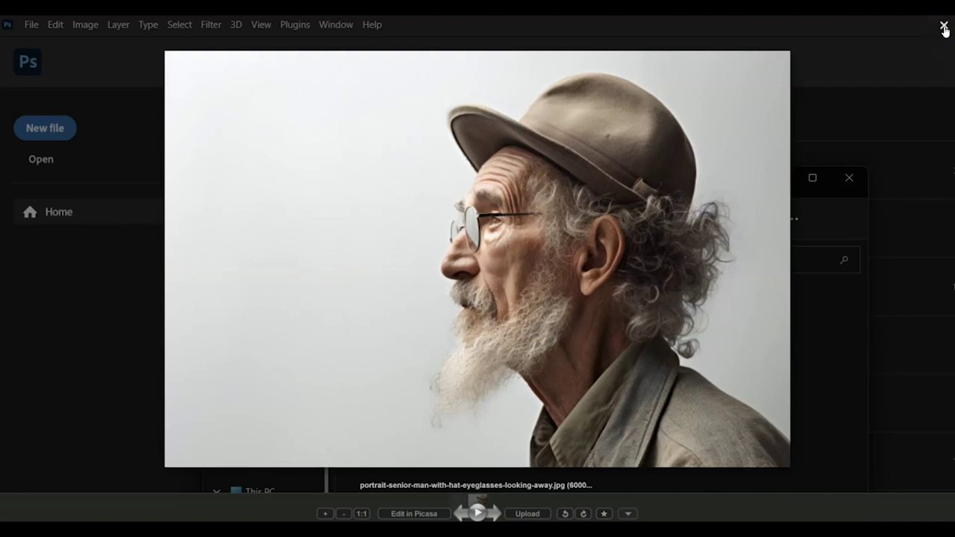
left_click(944, 28)
Drag both image files into Photoshop and pick the Magic Wand on the portrait document
left_click_drag(468, 351, 313, 265)
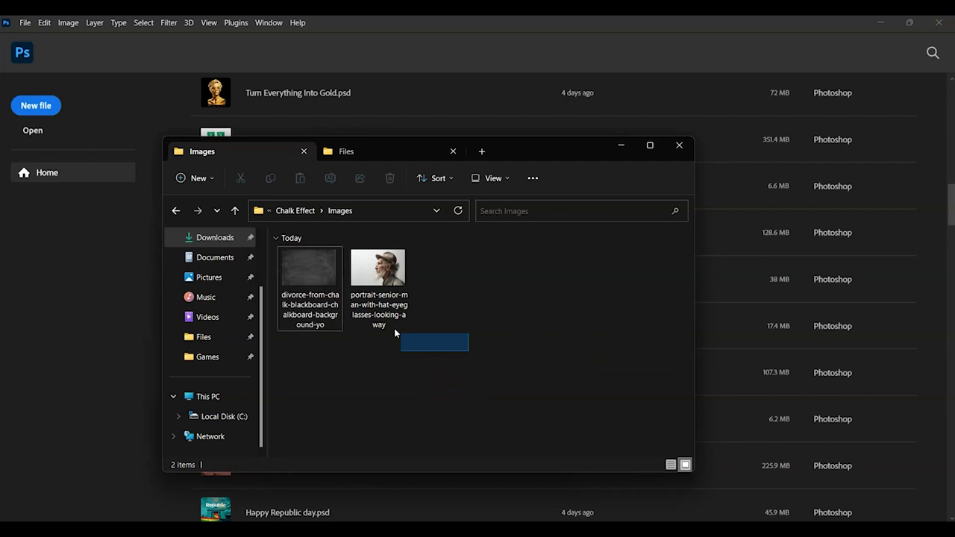
left_click_drag(376, 15, 372, 24)
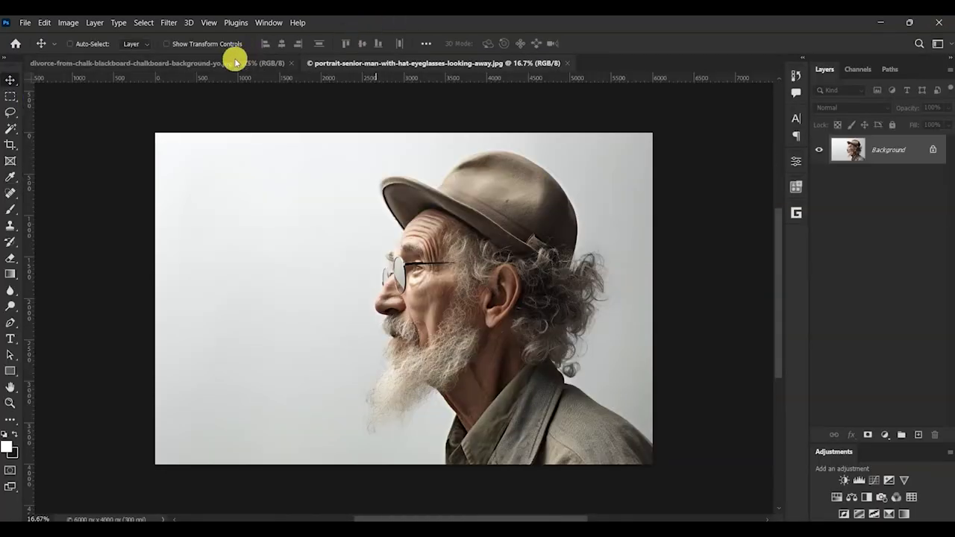
left_click(232, 60)
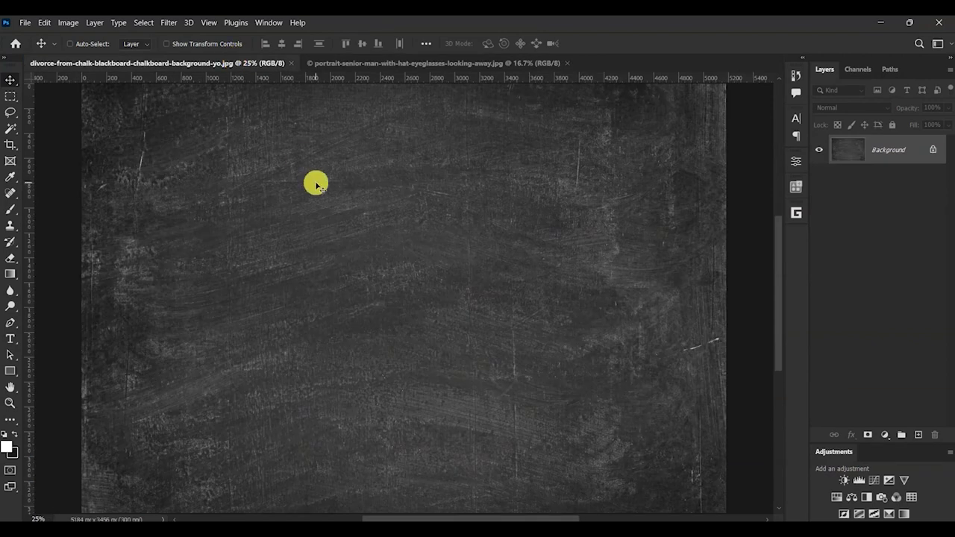
left_click(407, 62)
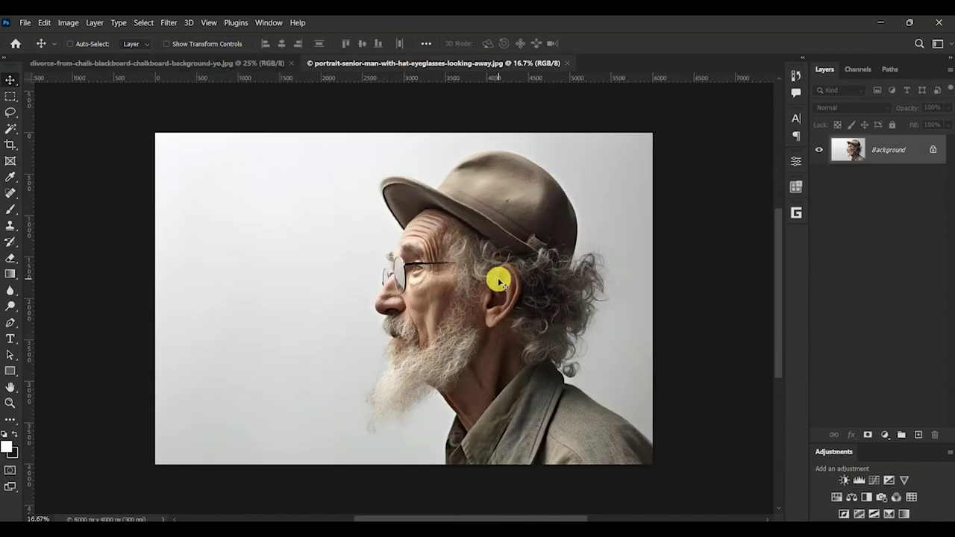
left_click(10, 128)
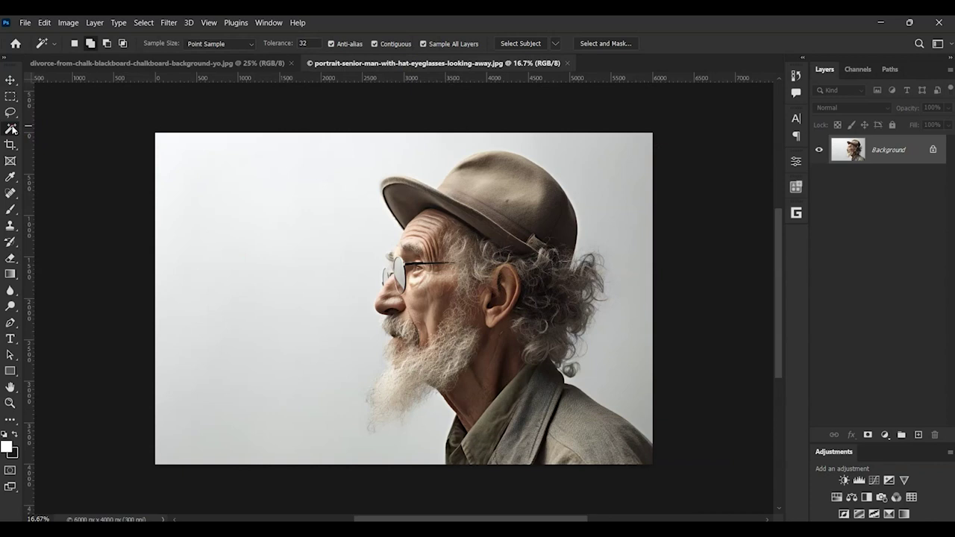
Mask out the white background via Select Subject and convert the portrait layer to a Smart Object
left_click(520, 44)
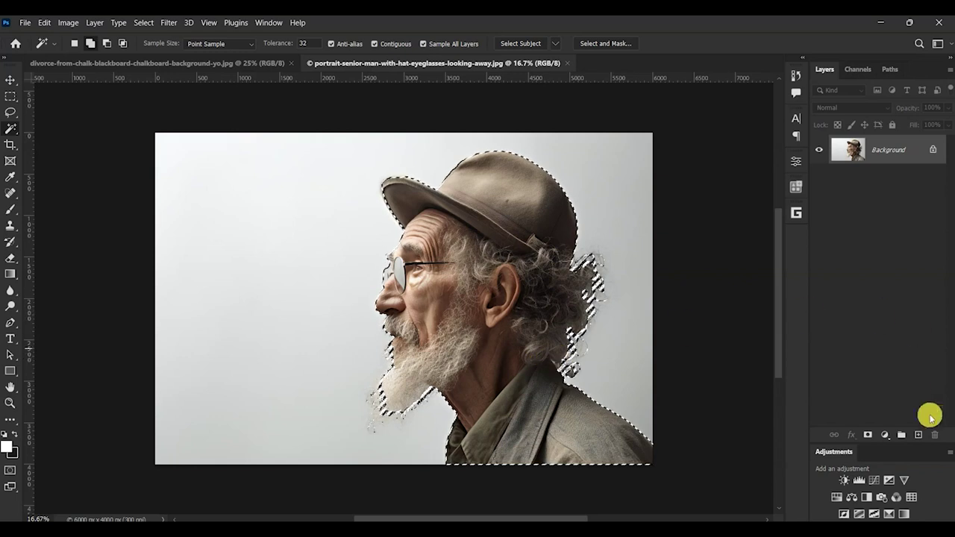
left_click(867, 435)
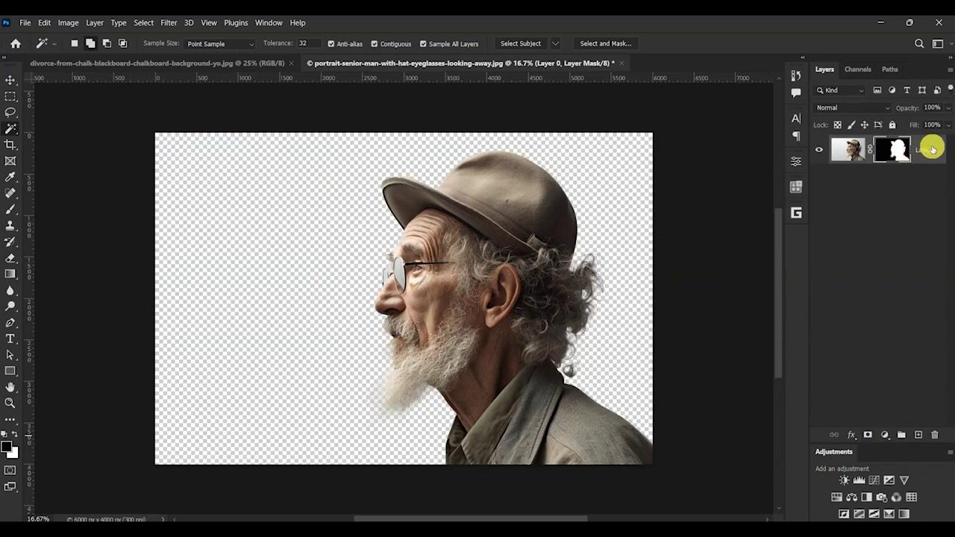
right_click(929, 149)
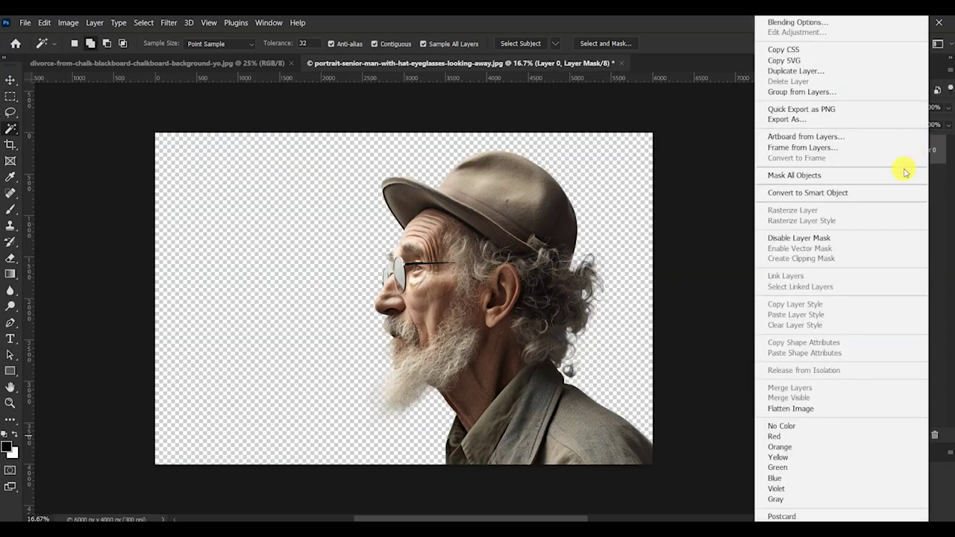
left_click(810, 192)
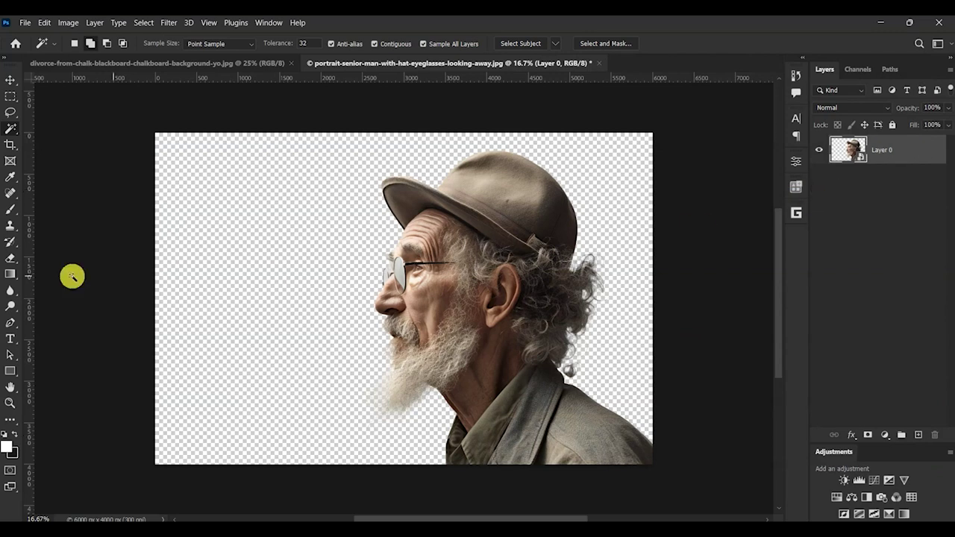
left_click(10, 80)
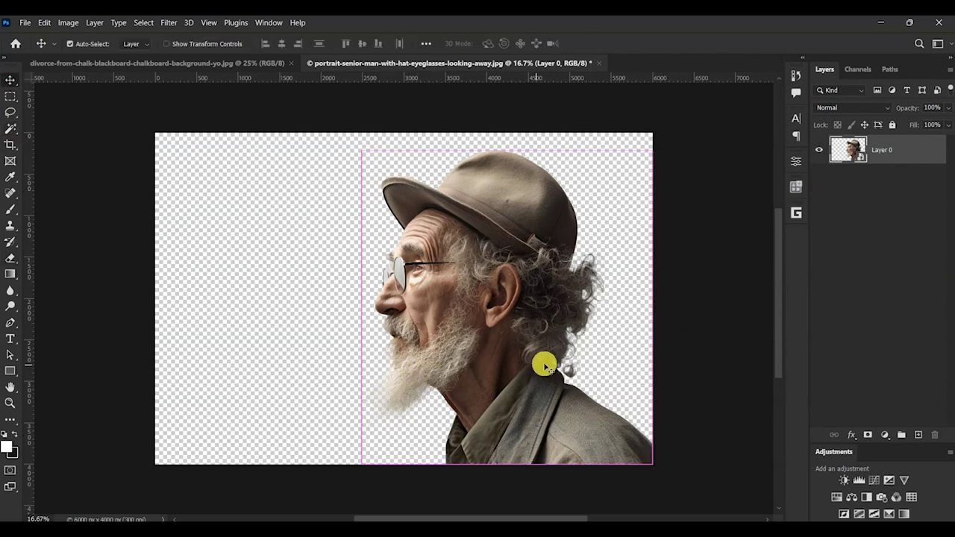
Paste the cut-out portrait onto the chalkboard as Layer 1 and scale it to about 68%
left_click(165, 63)
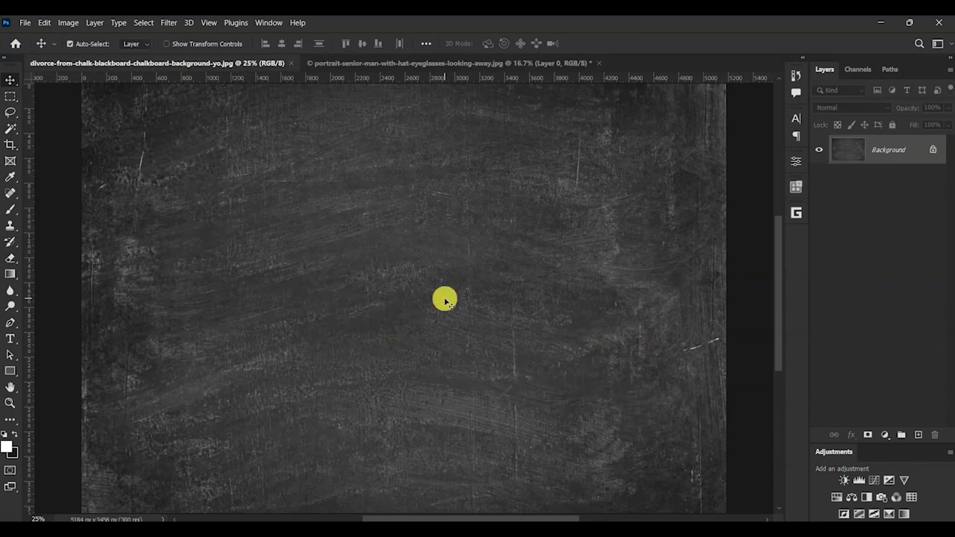
key("ctrl+v")
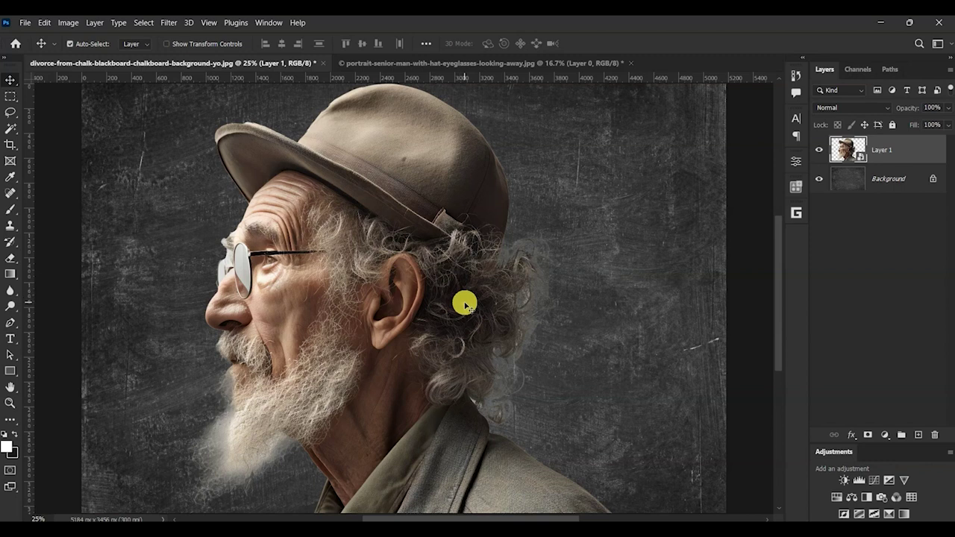
key("ctrl+t")
left_click_drag(620, 85, 561, 101)
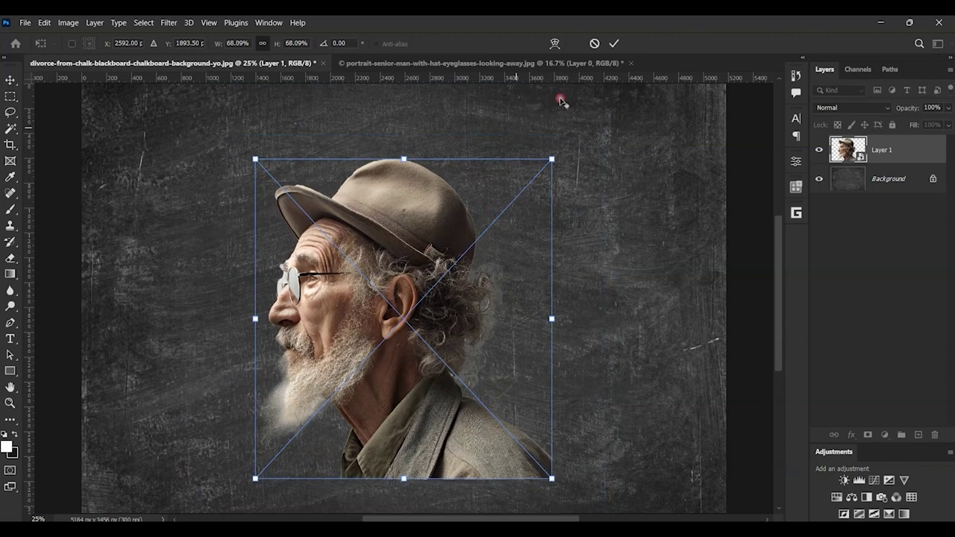
left_click(613, 45)
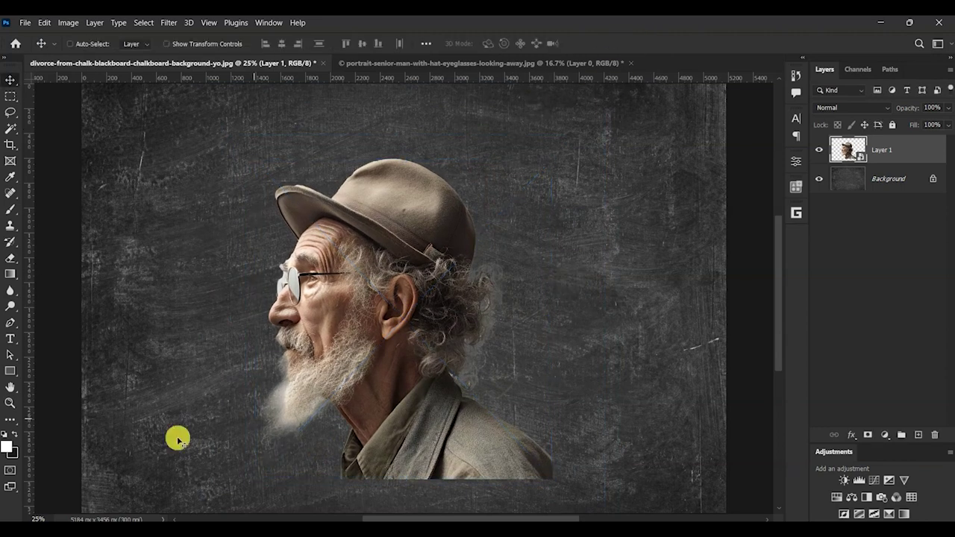
left_click(8, 447)
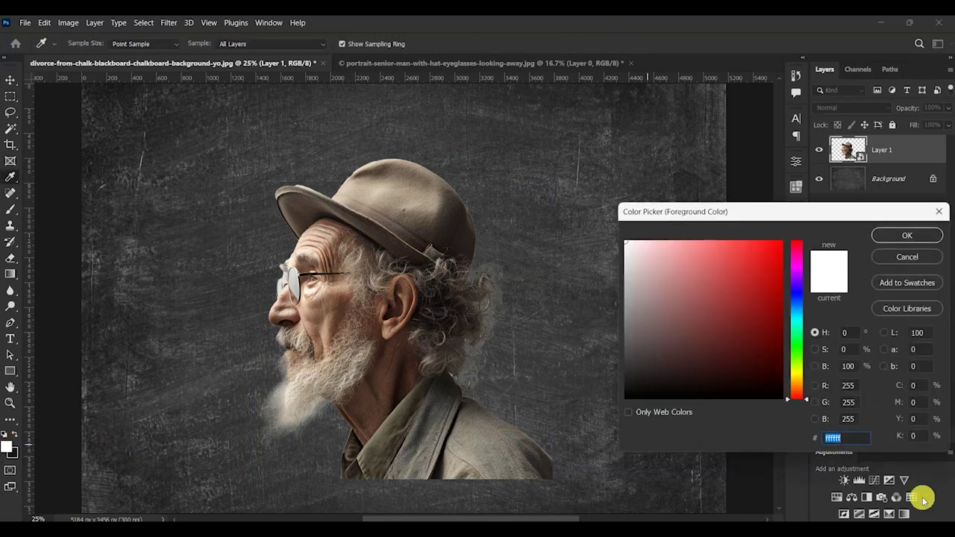
Set the foreground colour to pure white, hex ffffff
left_click(845, 440)
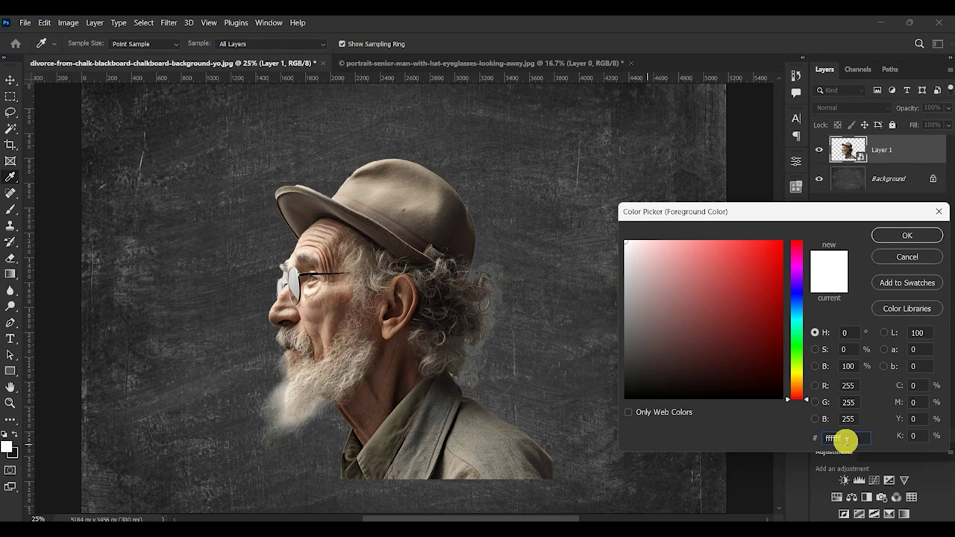
left_click_drag(847, 440, 808, 441)
left_click(914, 235)
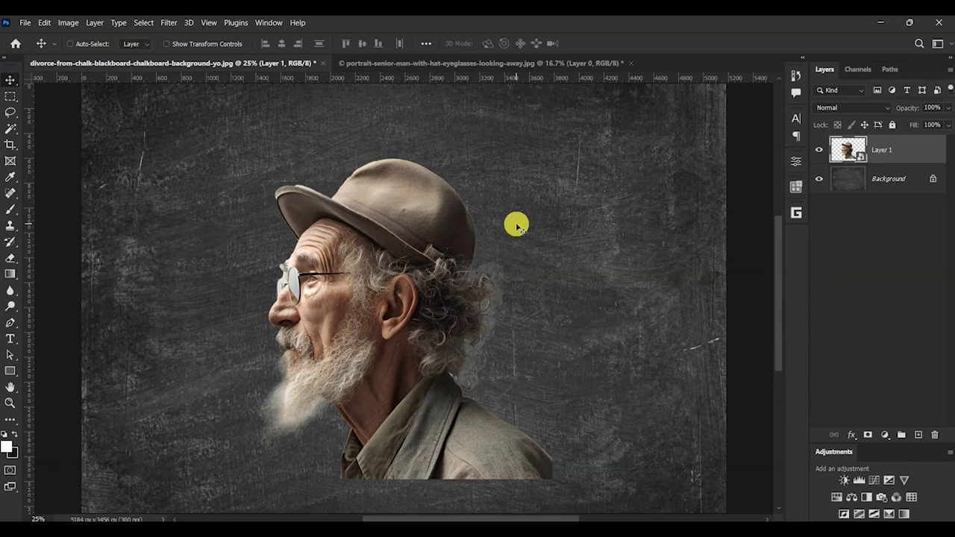
left_click(167, 24)
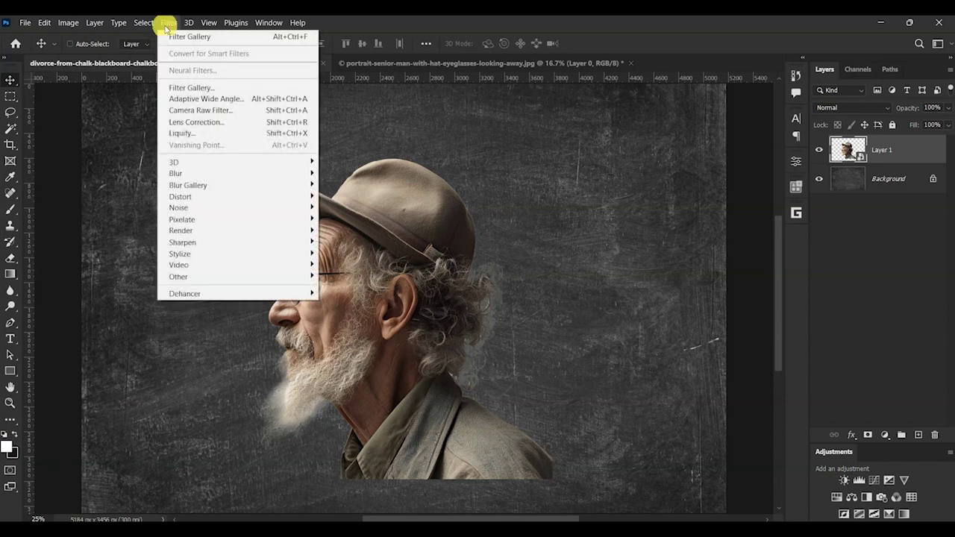
Choose Sketch > Photocopy in the Filter Gallery and fit the whole portrait in the preview
left_click(200, 89)
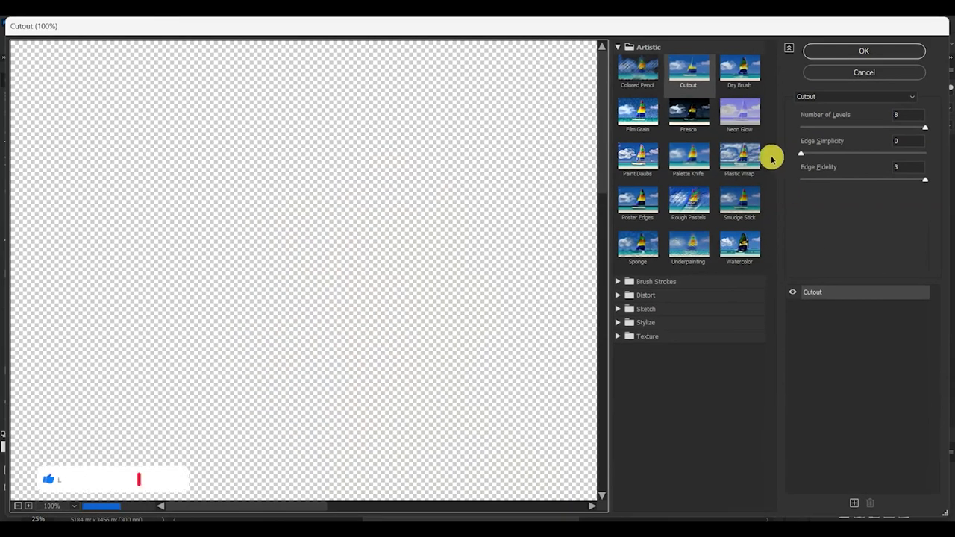
left_click(617, 47)
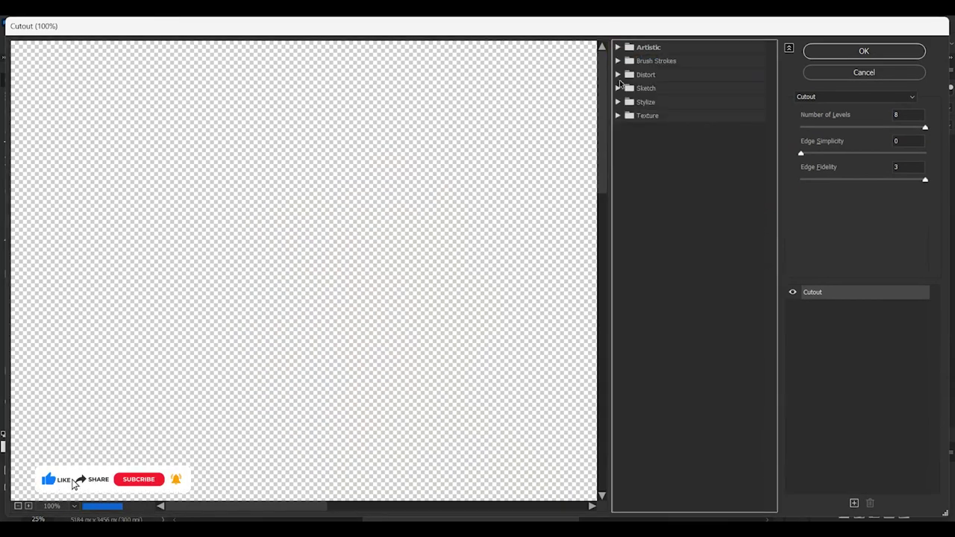
left_click(617, 89)
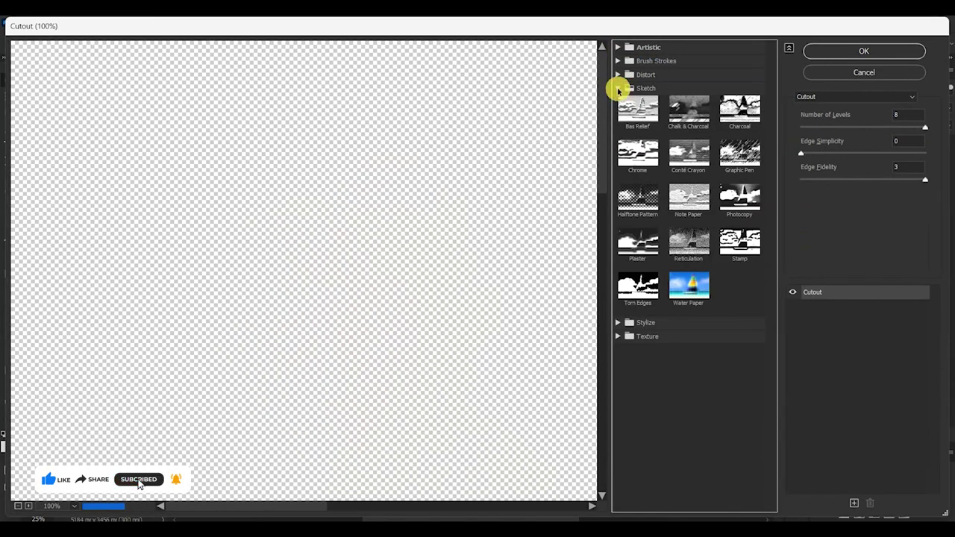
left_click(742, 200)
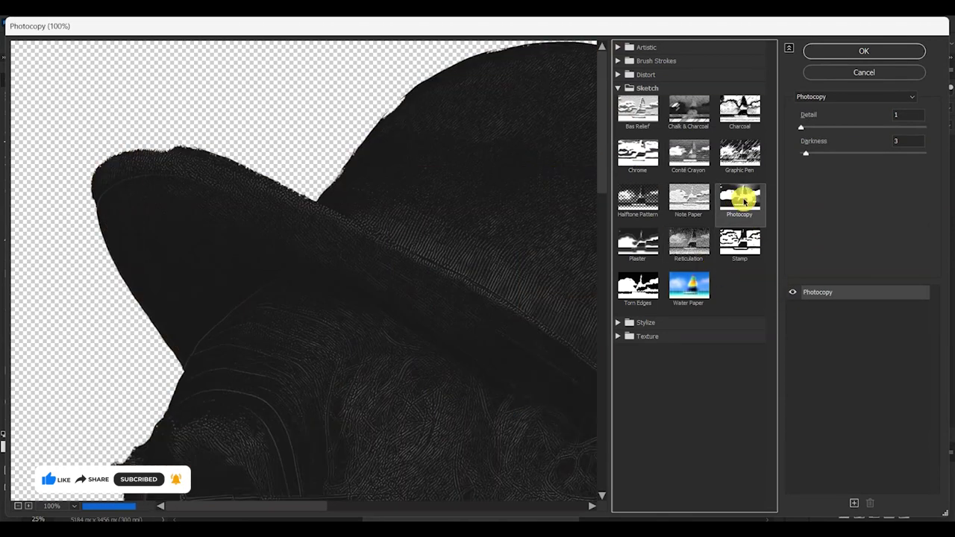
left_click(73, 507)
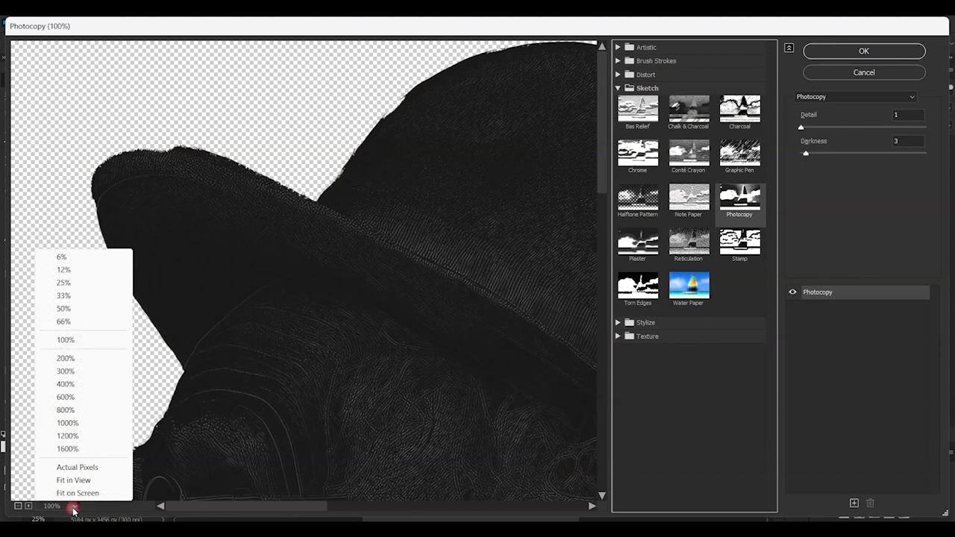
left_click(78, 493)
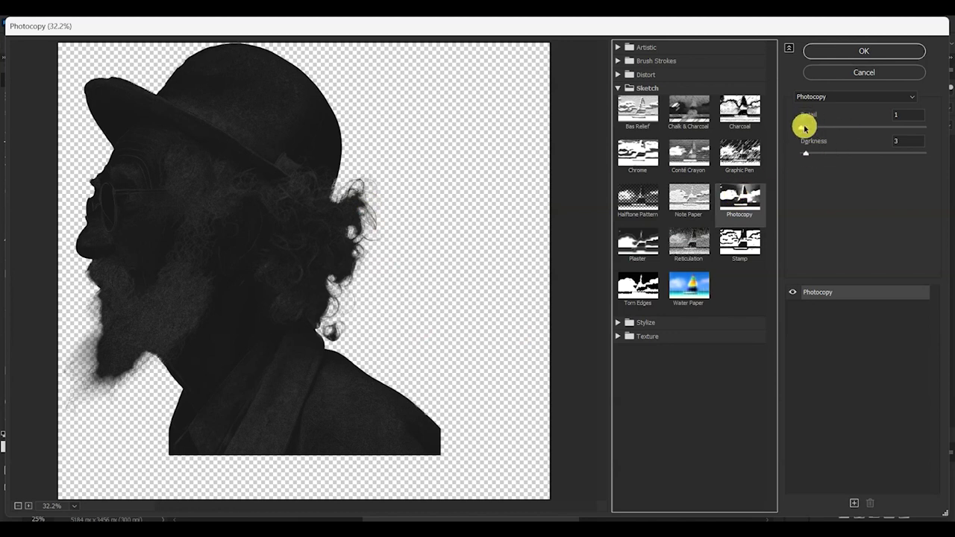
Set Photocopy Detail to 24 and Darkness to 50, then apply the filter
left_click_drag(801, 130, 899, 130)
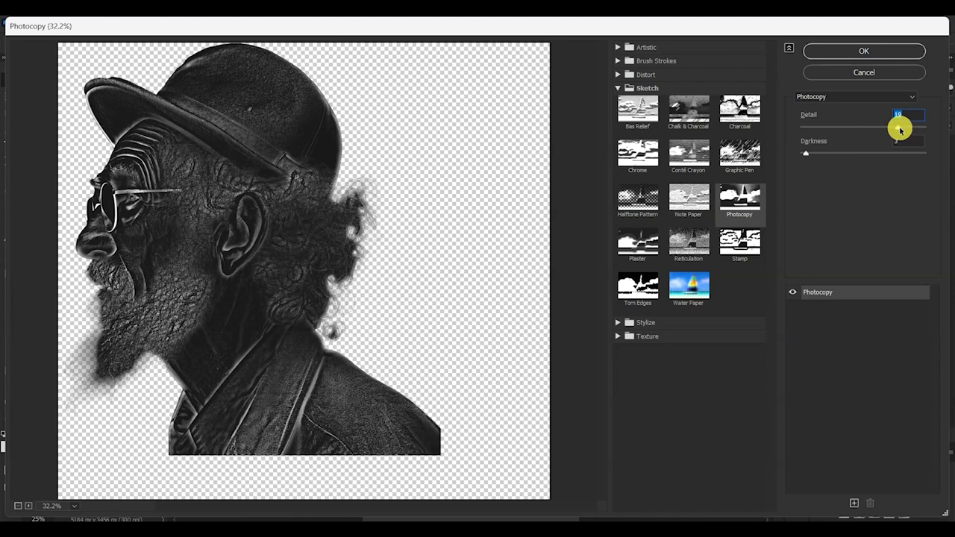
left_click(928, 127)
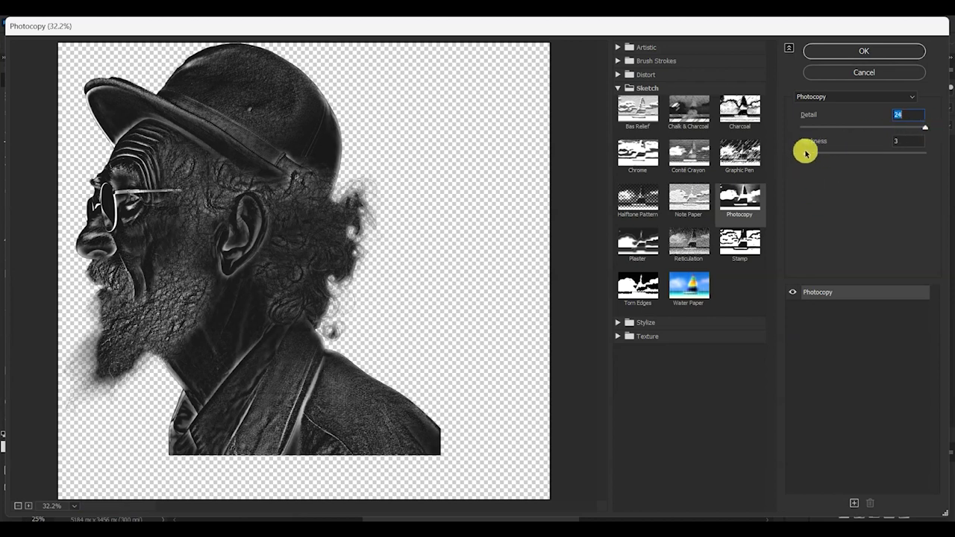
left_click_drag(805, 156, 888, 154)
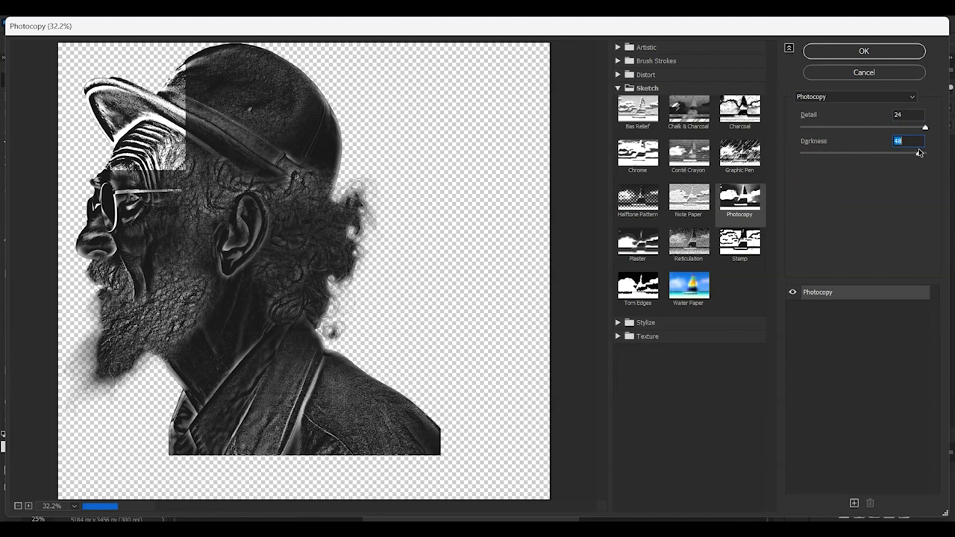
left_click(882, 155)
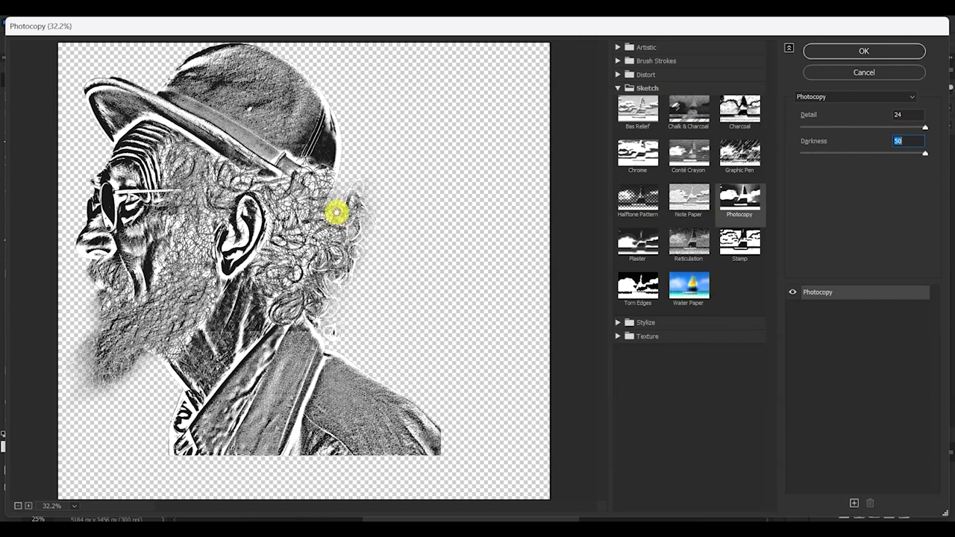
left_click(861, 50)
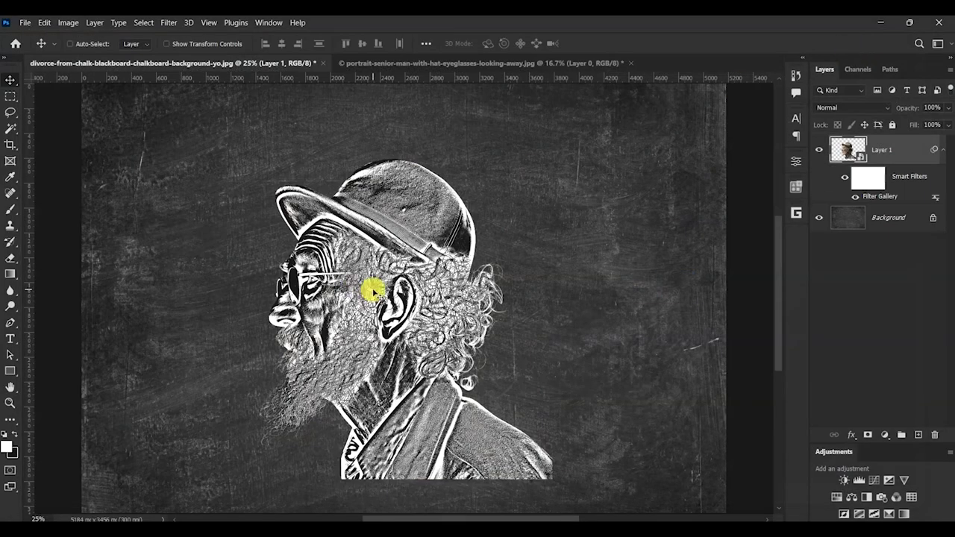
Nudge the chalk portrait up a few pixels and add a white layer mask to Layer 1
scroll(373, 347, "down", 3)
scroll(368, 377, "up", 2)
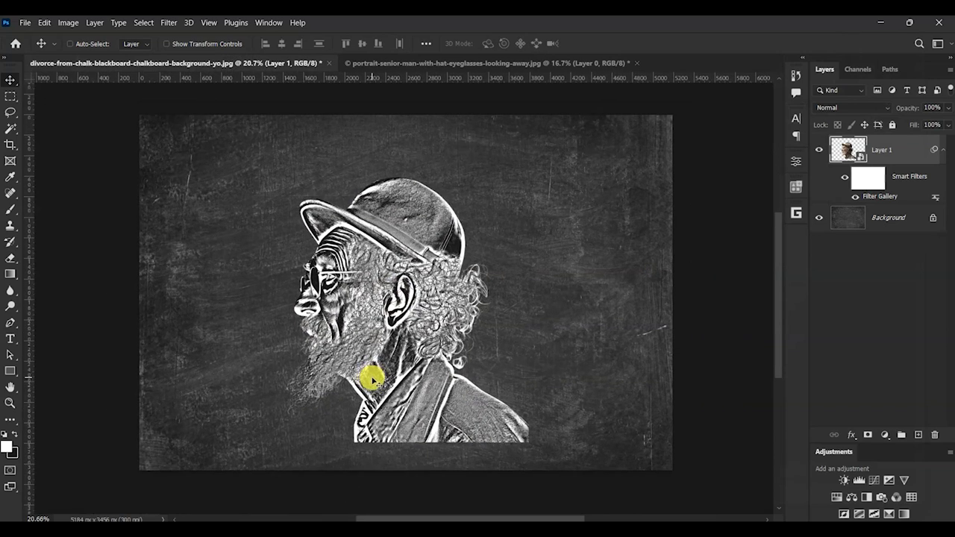
left_click_drag(438, 226, 438, 222)
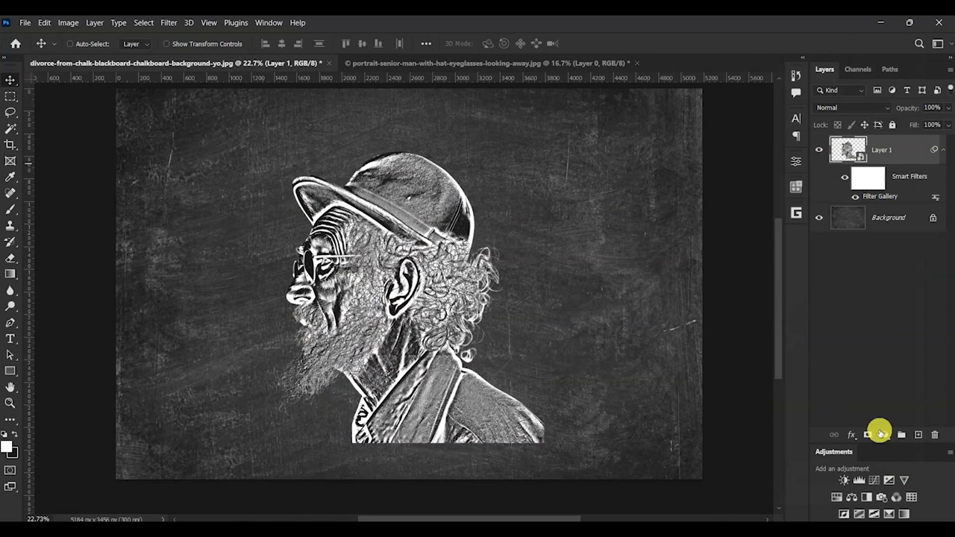
left_click(867, 434)
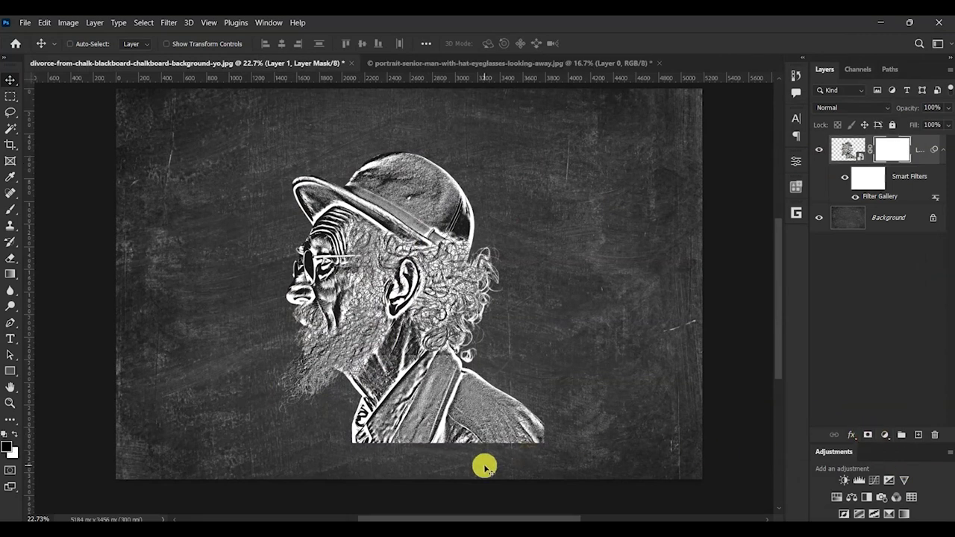
Paint black on Layer 1's mask with a size-400 brush to fade the bottom edge and shoulder corner
scroll(484, 467, "up", 3)
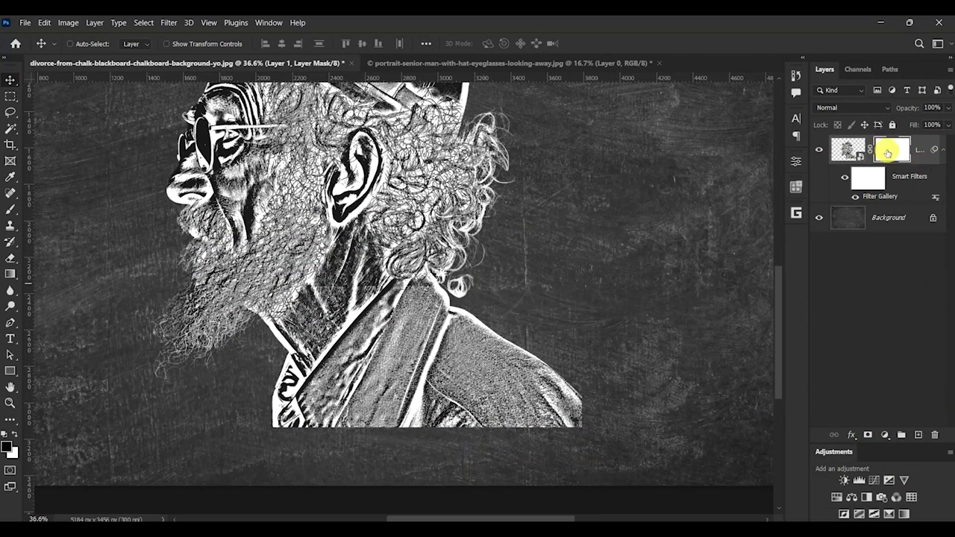
left_click(10, 209)
left_click(605, 424)
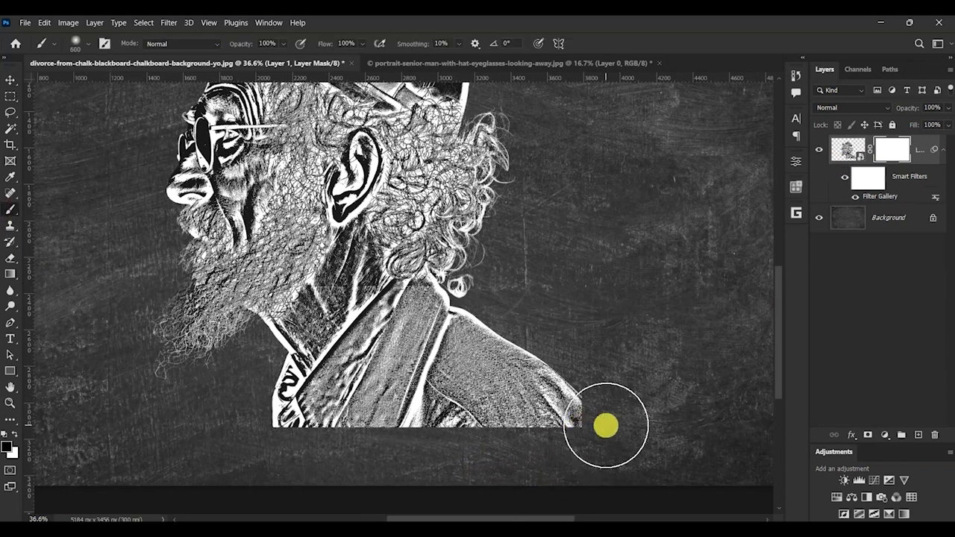
left_click(6, 448)
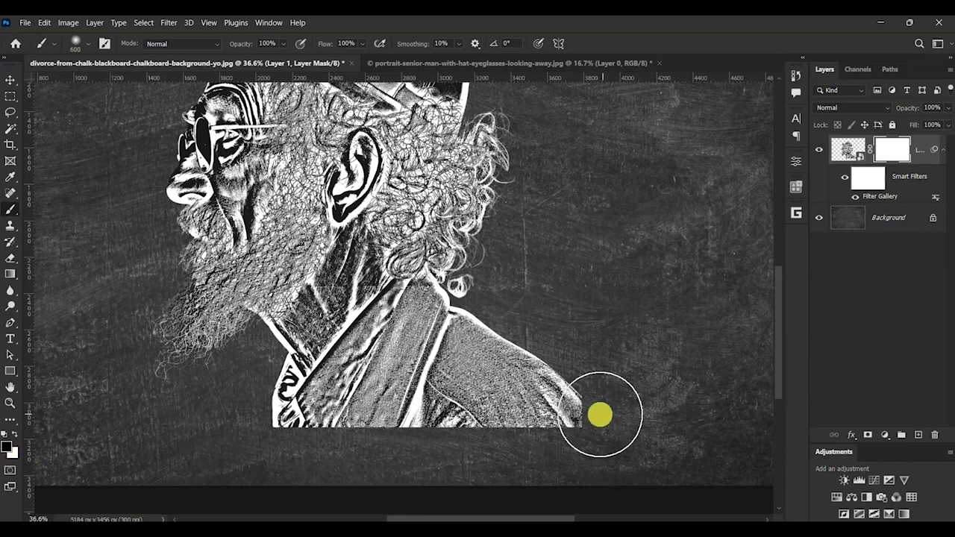
key("bracketleft")
key("bracketleft")
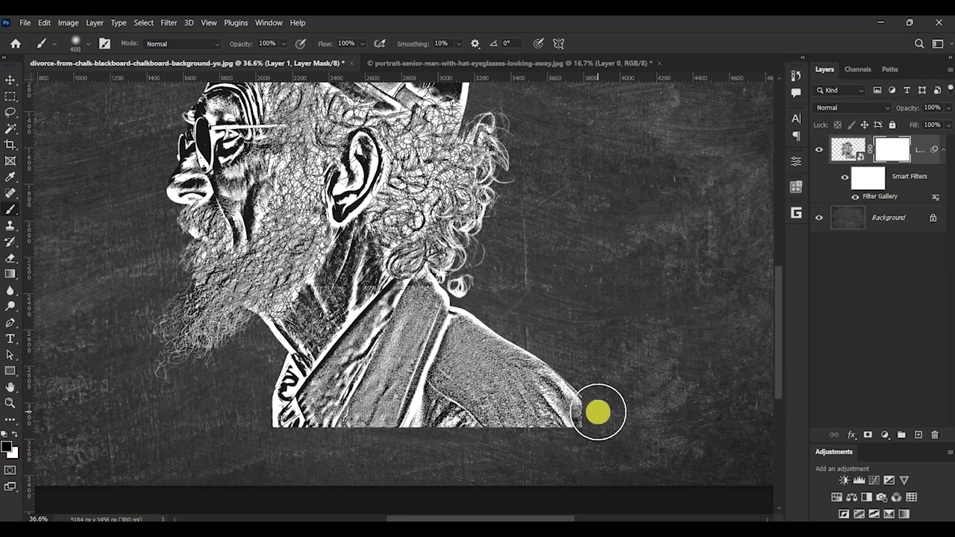
mouse_move(596, 411)
left_mouse_down()
mouse_move(581, 428)
mouse_move(594, 411)
mouse_move(454, 434)
left_mouse_up()
mouse_move(334, 463)
left_mouse_down()
mouse_move(590, 458)
mouse_move(200, 439)
mouse_move(402, 455)
mouse_move(235, 442)
mouse_move(443, 440)
left_mouse_up()
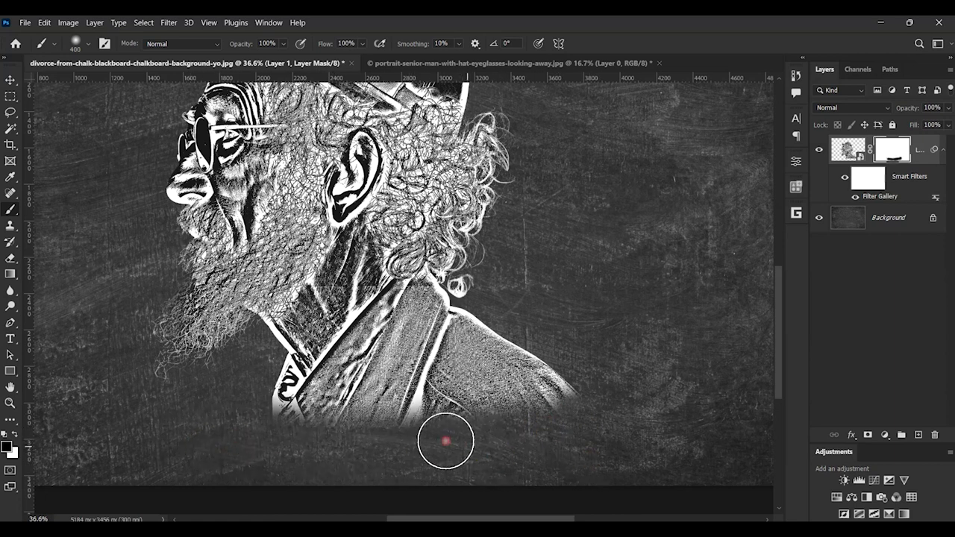
scroll(528, 411, "down", 2)
scroll(366, 198, "up", 1)
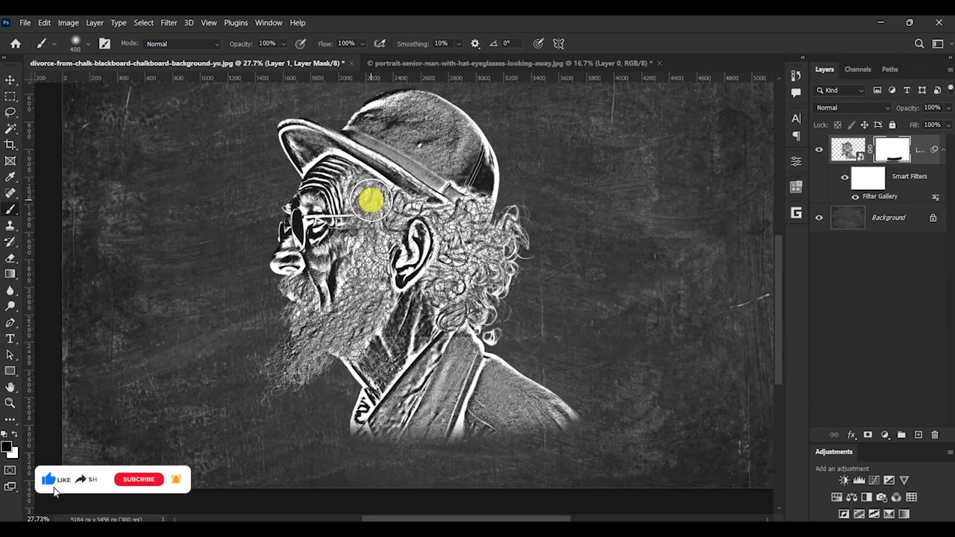
left_click(9, 79)
scroll(418, 215, "down", 1)
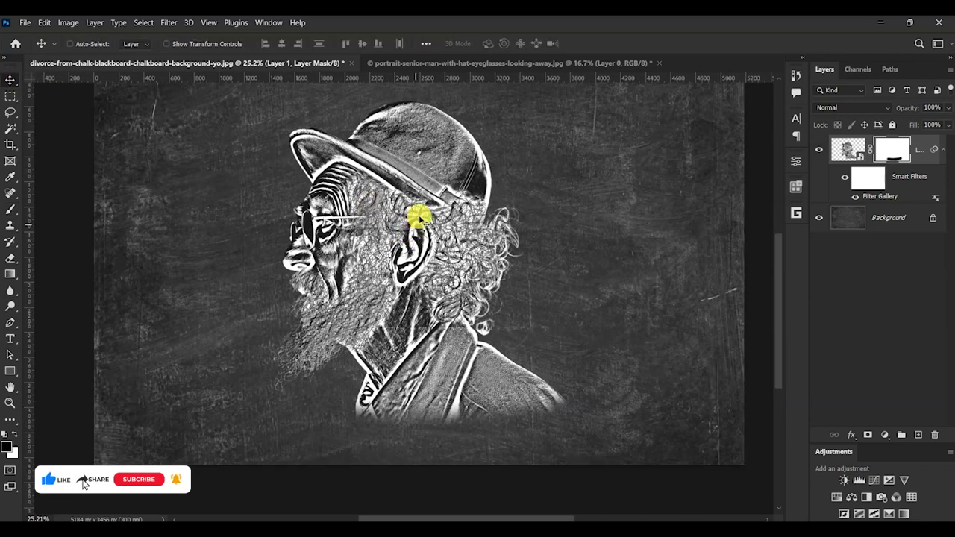
scroll(398, 187, "up", 1)
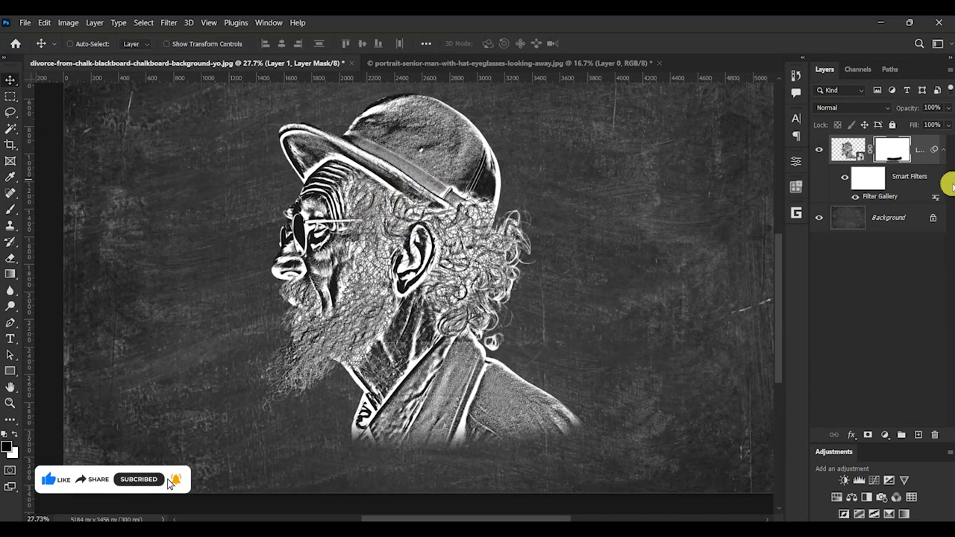
Target Layer 1's image thumbnail and set its blend mode to Screen
left_click(847, 146)
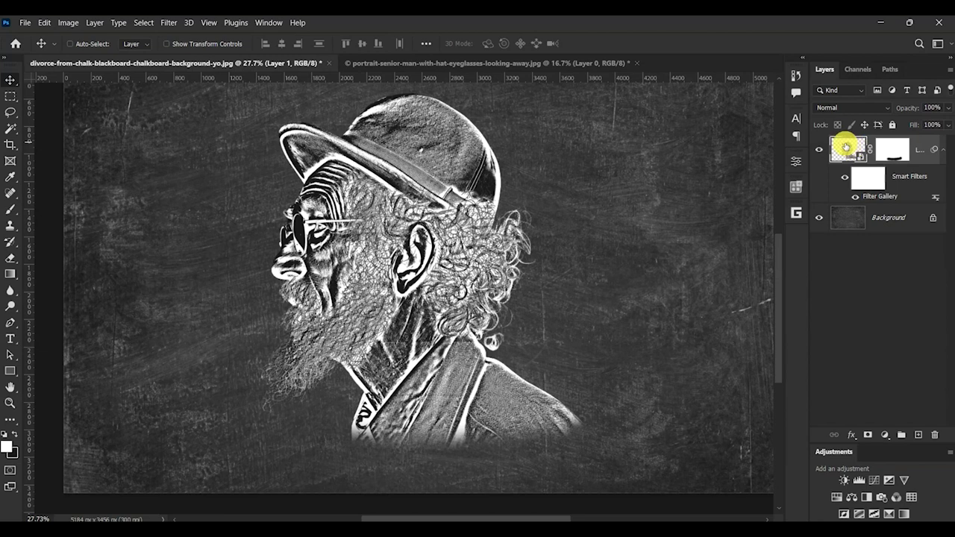
left_click(845, 107)
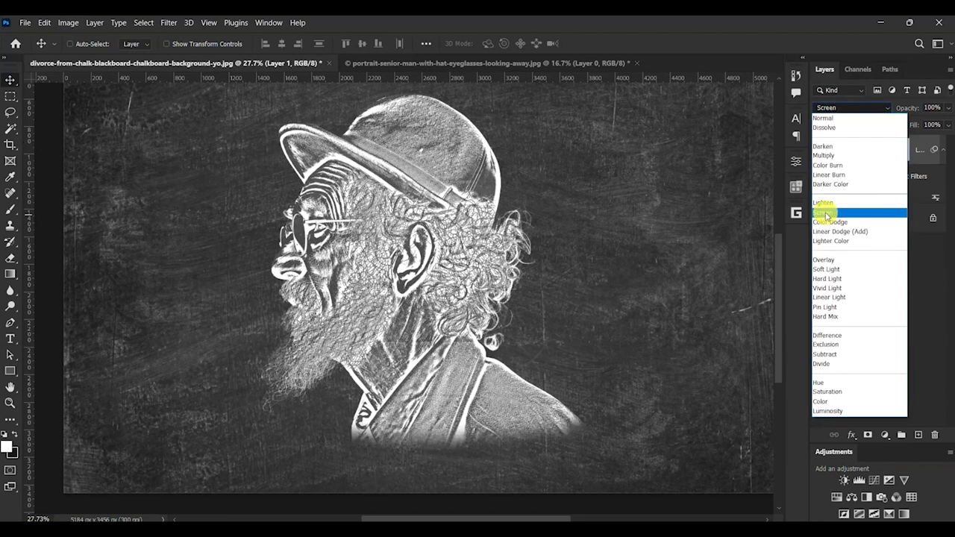
left_click(823, 213)
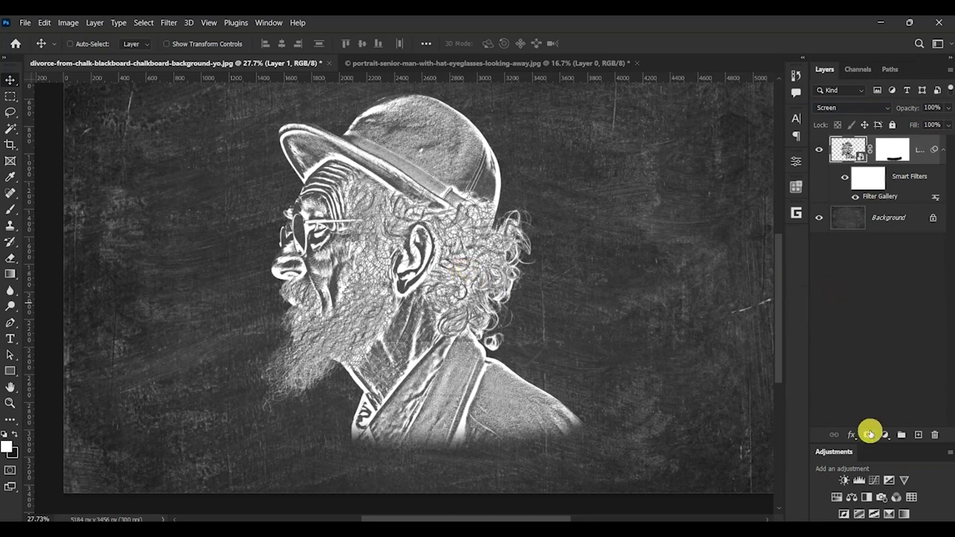
Add a Levels adjustment clipped to Layer 1 with the black input raised to 110
left_click(859, 481)
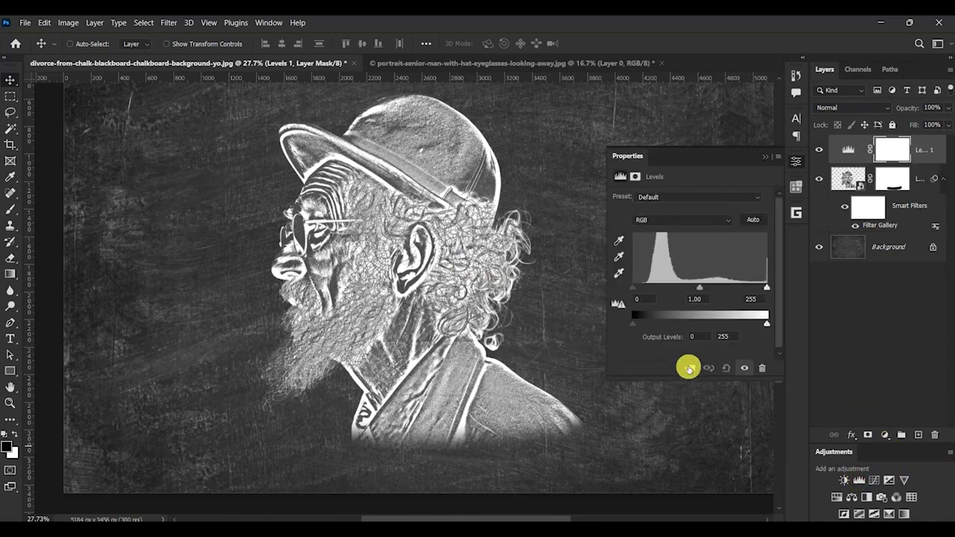
left_click(687, 368)
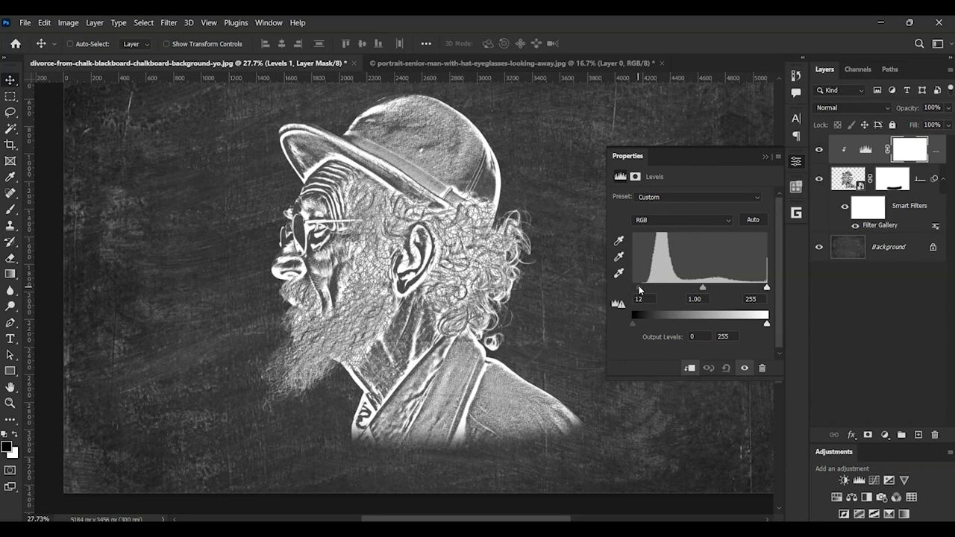
left_click_drag(675, 290, 690, 295)
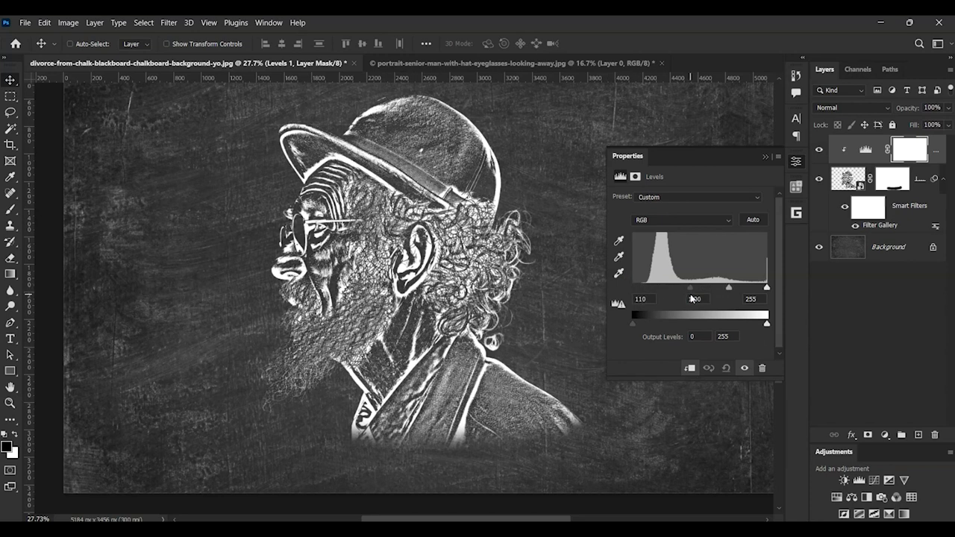
Collapse the Levels Properties panel and zoom out to view the whole chalk portrait
left_click(764, 156)
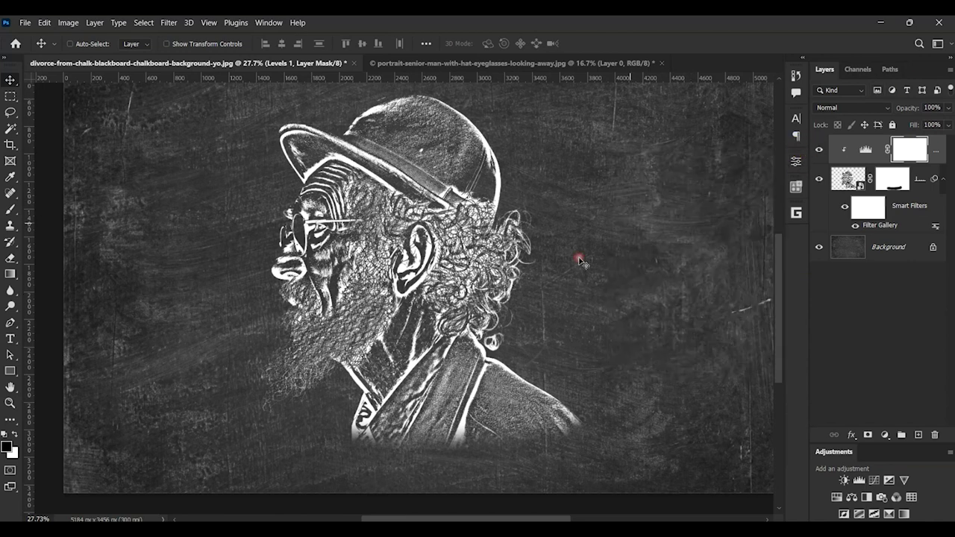
scroll(550, 288, "down", 1)
scroll(550, 287, "down", 1)
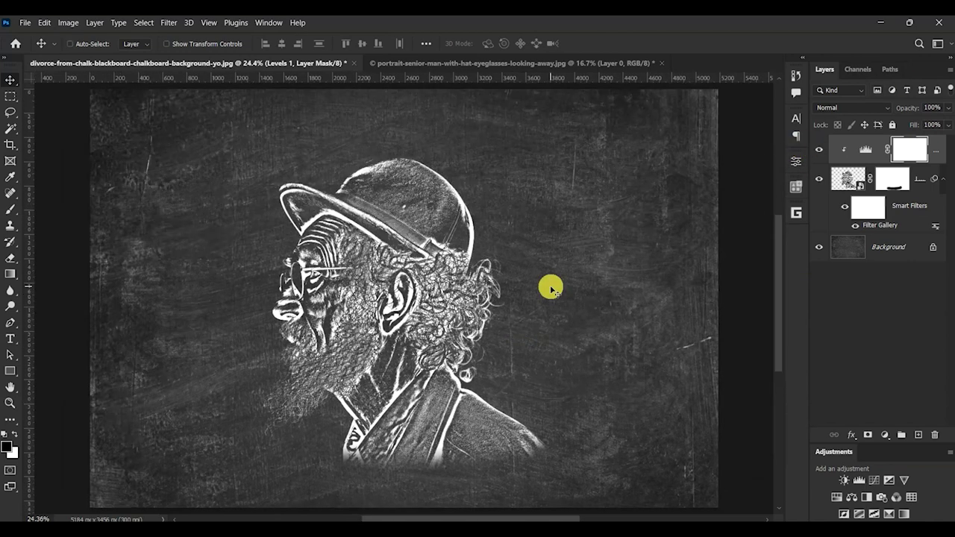
scroll(381, 467, "up", 3)
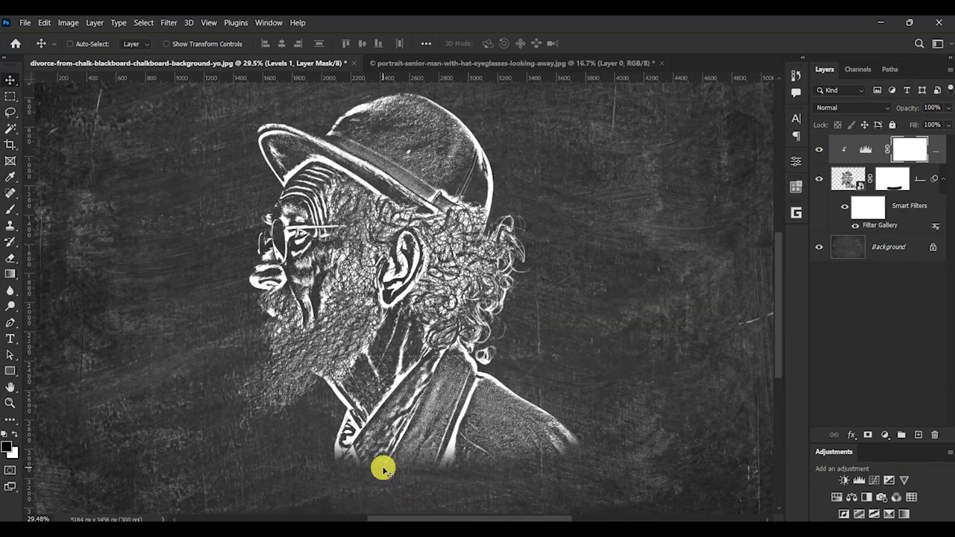
scroll(410, 336, "down", 1)
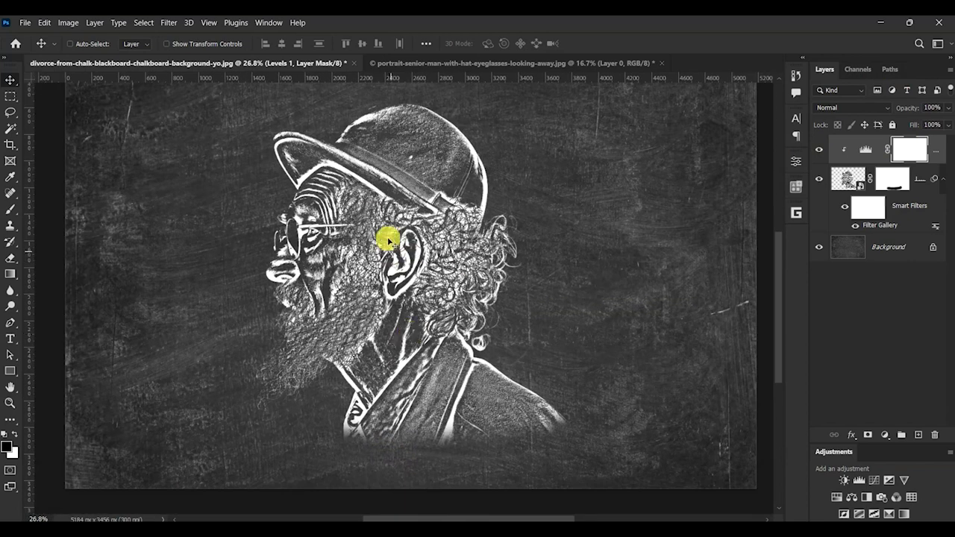